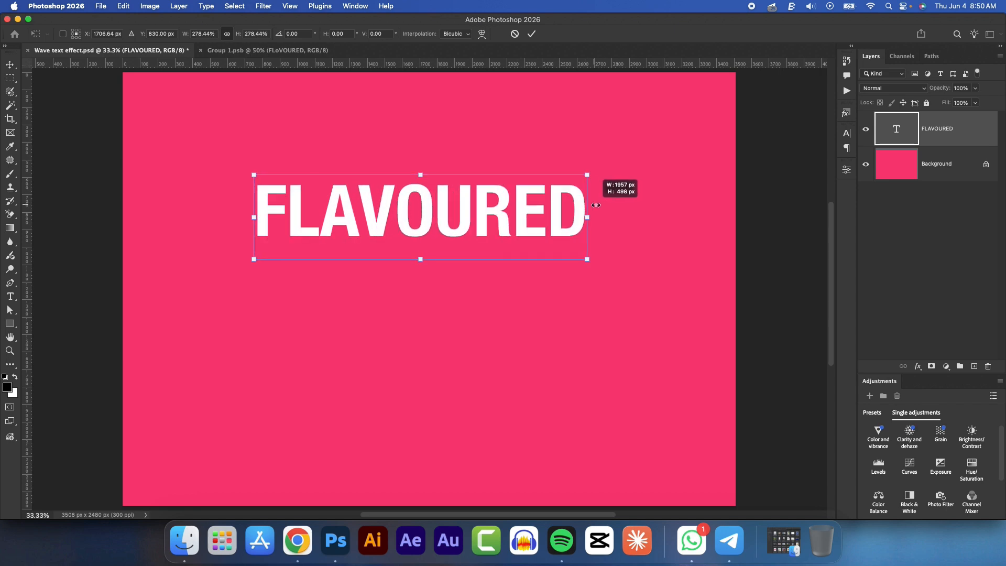
Confirm the enlarged FLAVOURED text, duplicate its layer and place the copy directly below the original.
{"action": "key", "text": "Return"}
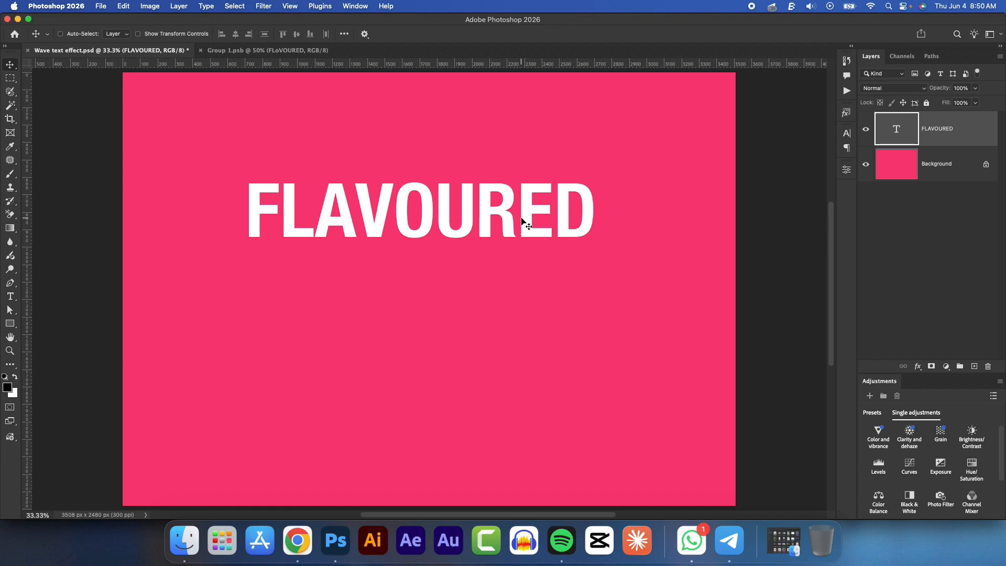
{"action": "key", "text": "super"}
{"action": "key", "text": "super+j"}
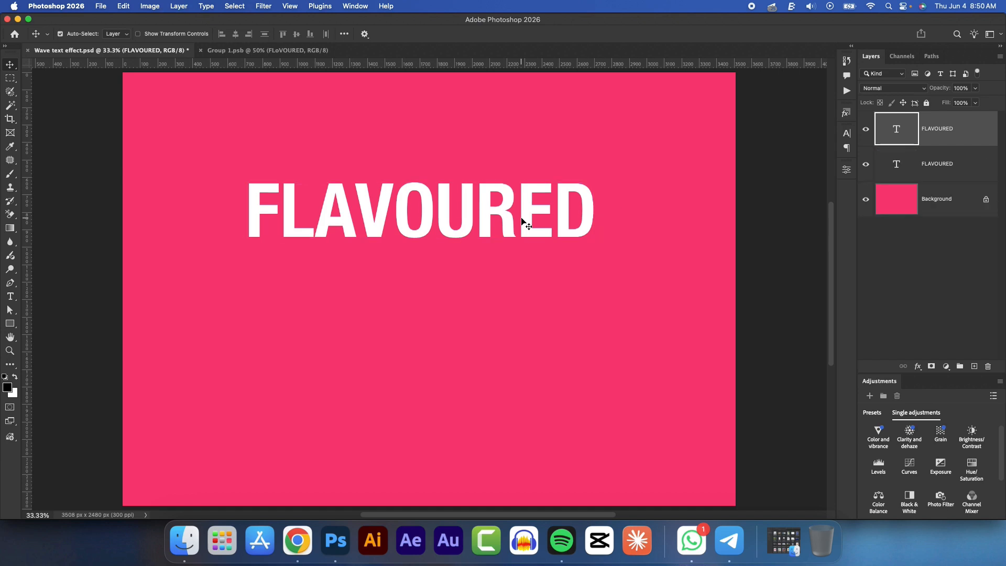
{"action": "left_click_drag", "start_coordinate": [427, 211], "coordinate": [424, 266]}
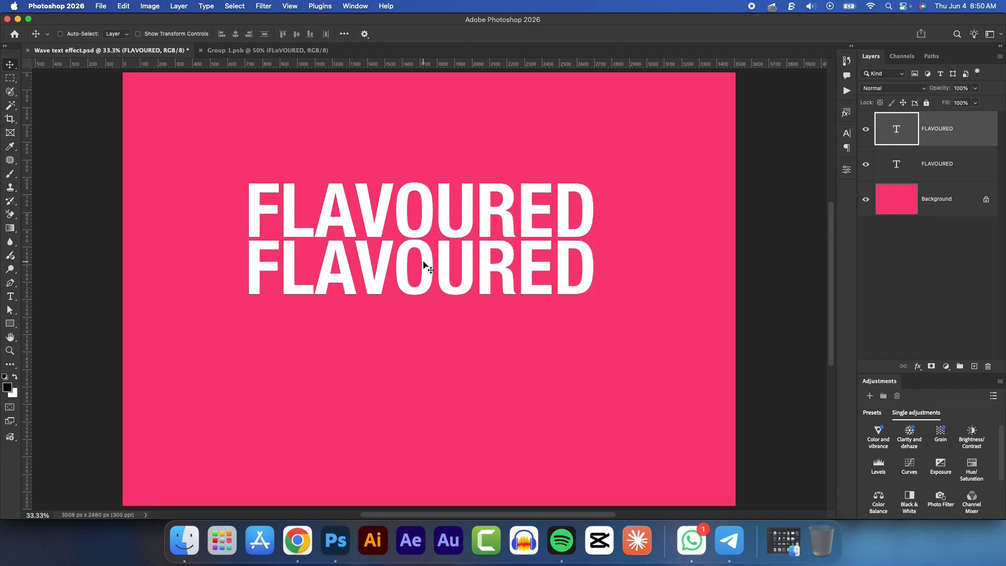
Duplicate both FLAVOURED text layers together and place the copies beneath them to form four stacked rows.
{"action": "left_click", "coordinate": [973, 169], "text": "super"}
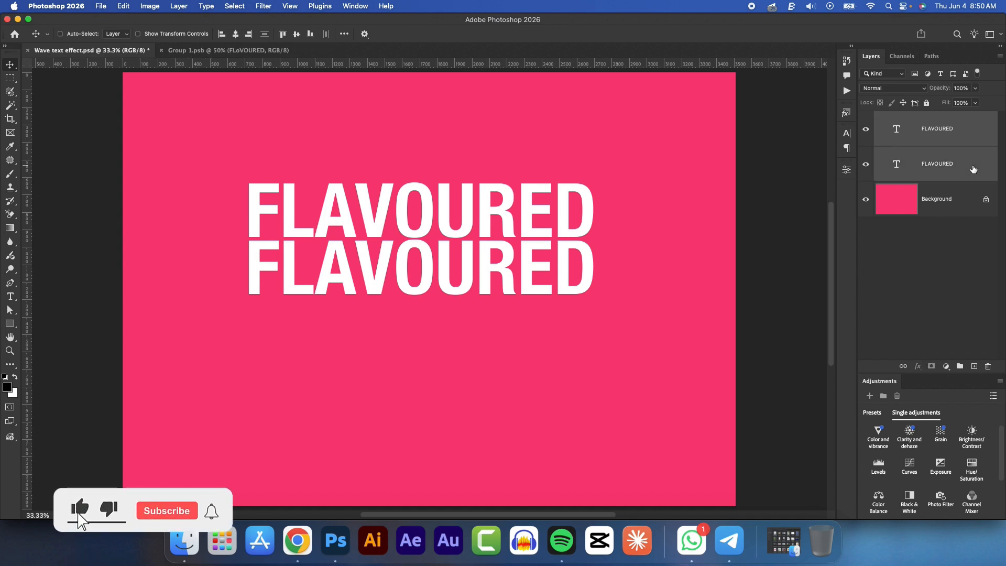
{"action": "key", "text": "super+j"}
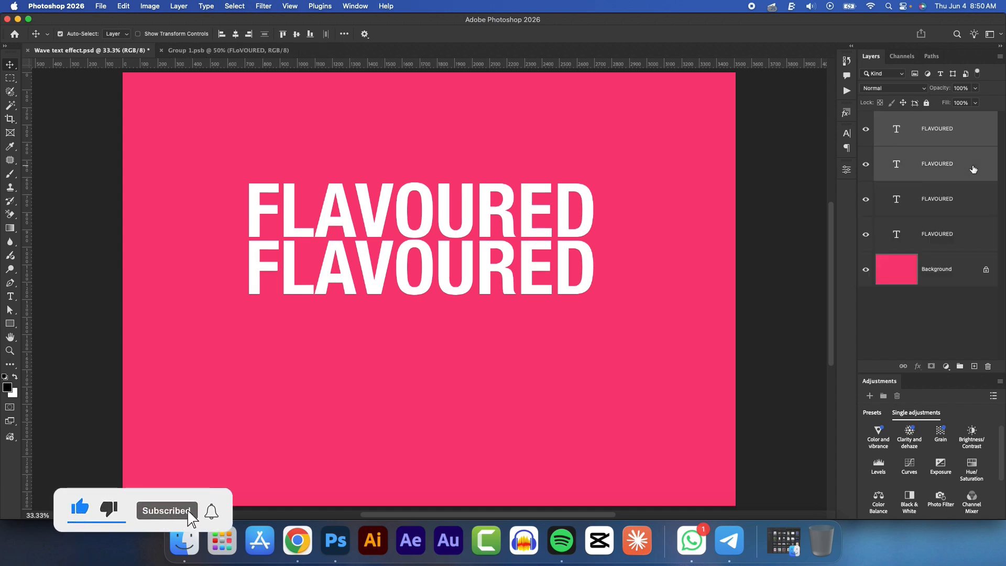
{"action": "left_click_drag", "start_coordinate": [472, 198], "coordinate": [463, 315]}
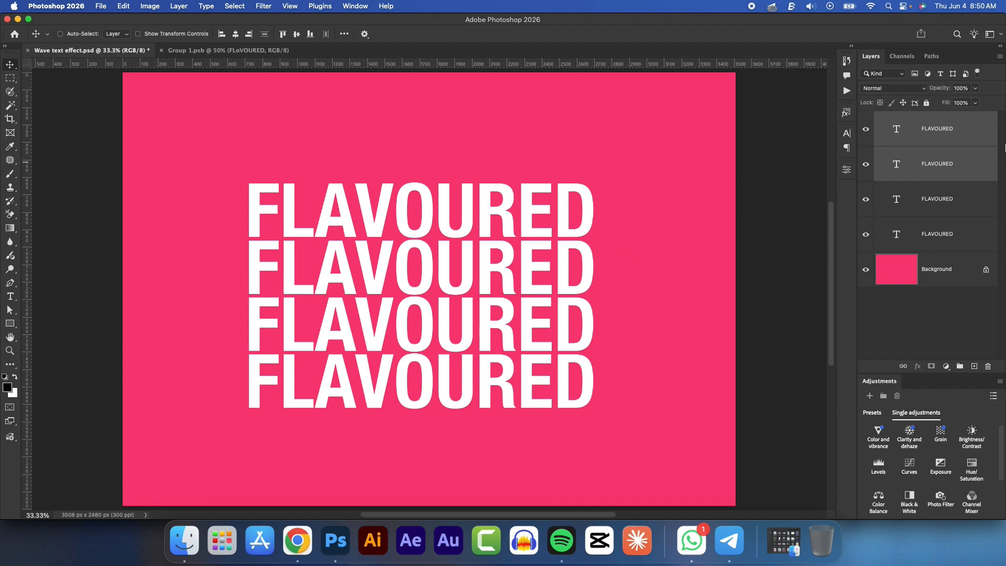
Group all four FLAVOURED text layers.
{"action": "left_click", "coordinate": [975, 133]}
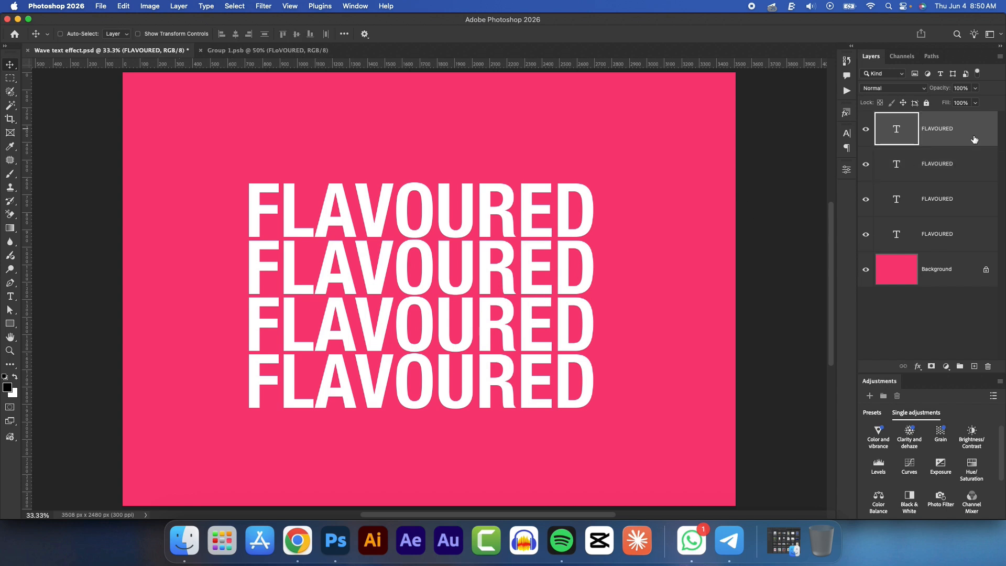
{"action": "left_click", "coordinate": [960, 236], "text": "shift"}
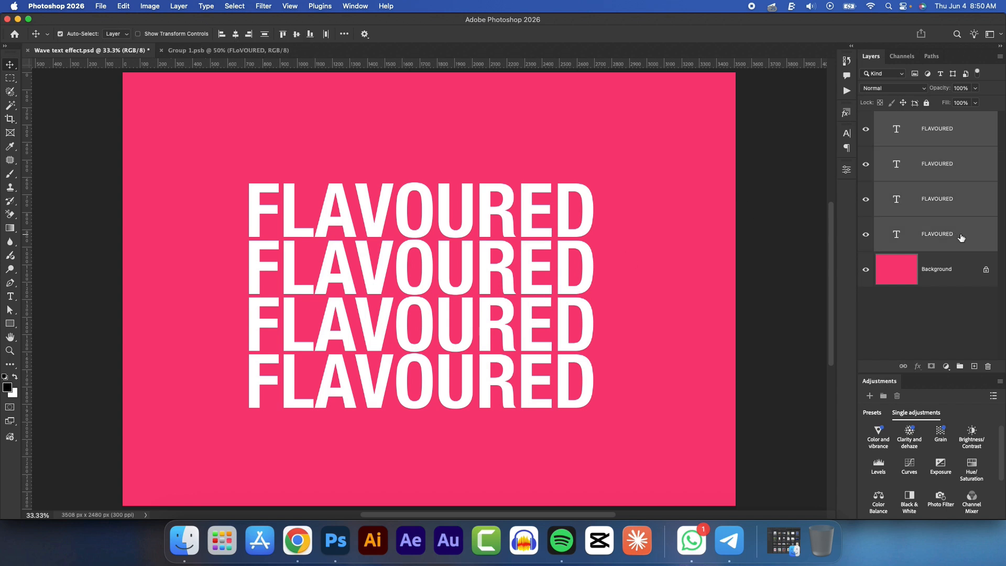
{"action": "key", "text": "super+g"}
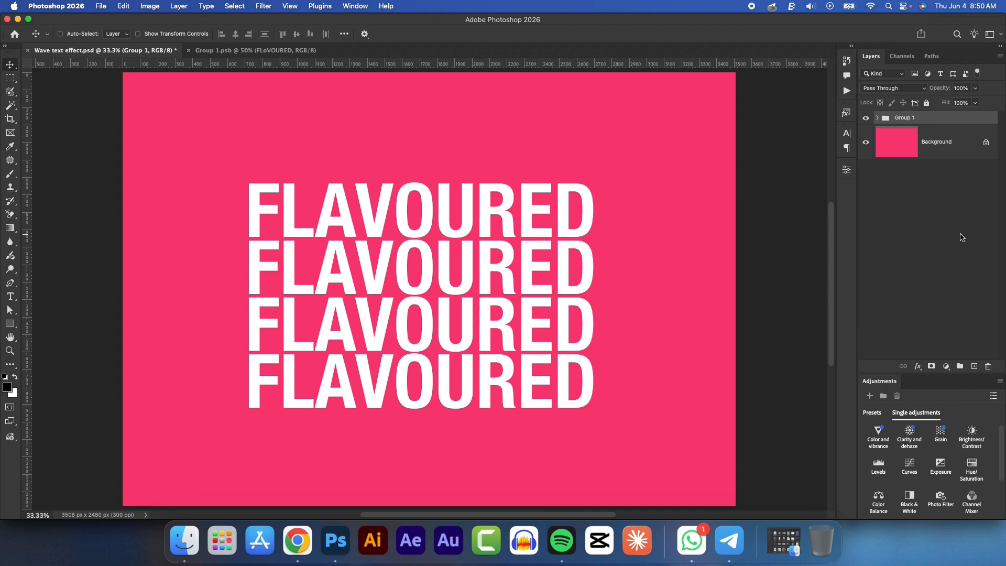
Centre the text group horizontally and vertically on the whole canvas, and clear the selection.
{"action": "key", "text": "super+a"}
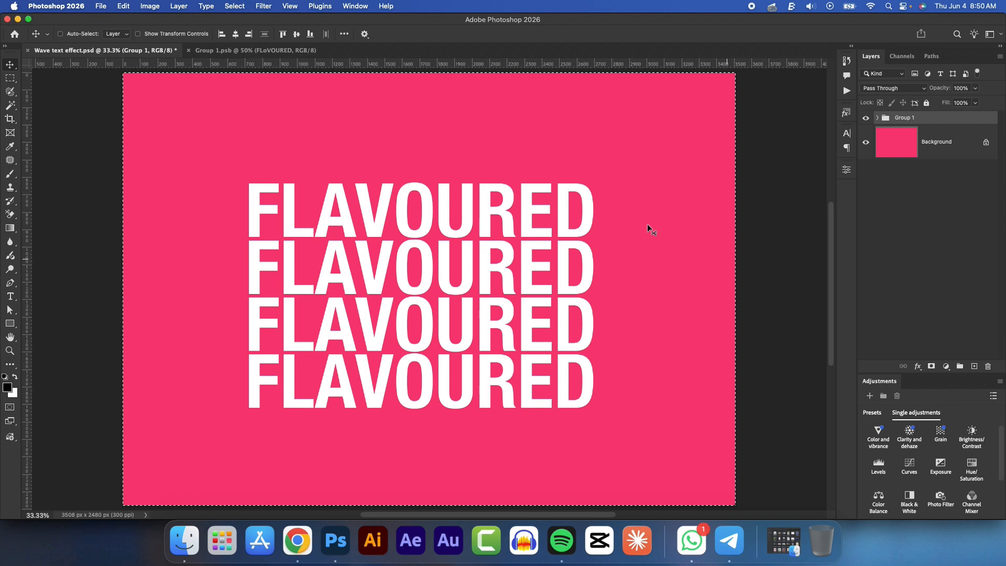
{"action": "left_click", "coordinate": [235, 35]}
{"action": "left_click", "coordinate": [296, 35]}
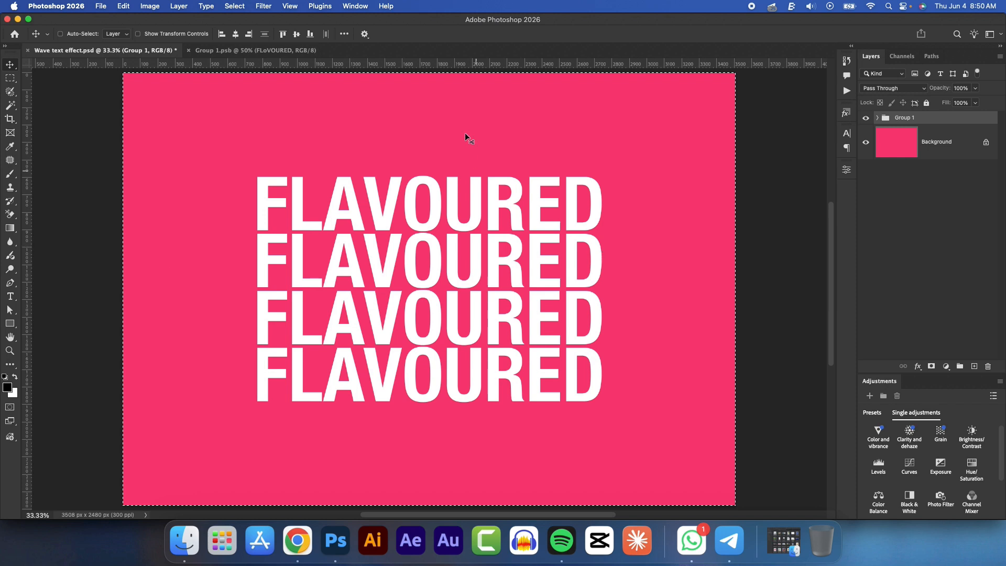
{"action": "key", "text": "super+d"}
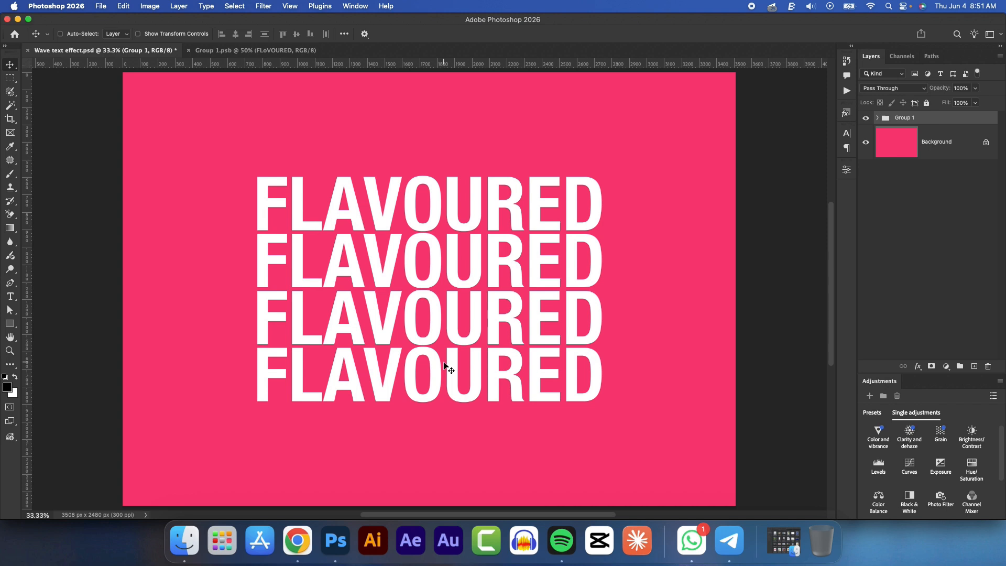
Scale the text group from its centre to about 113.5% and convert it to a smart object.
{"action": "key", "text": "super"}
{"action": "key", "text": "super+t"}
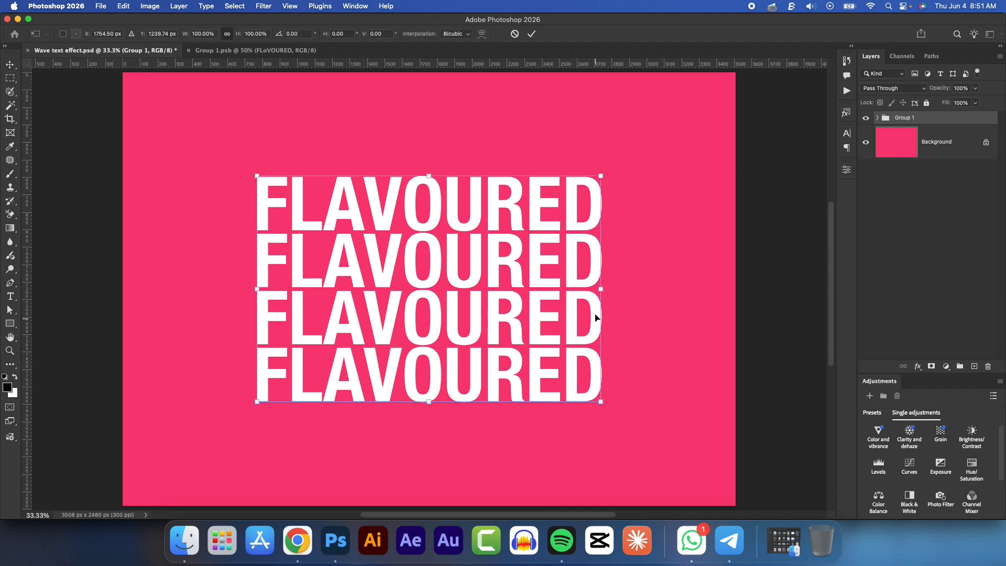
{"action": "left_click_drag", "start_coordinate": [602, 291], "coordinate": [625, 288]}
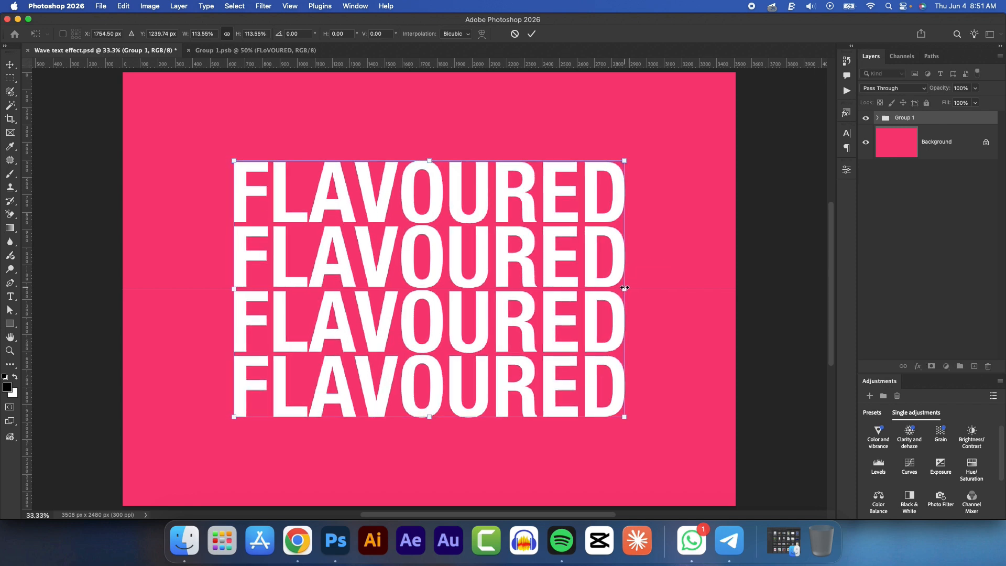
{"action": "left_click", "coordinate": [532, 33]}
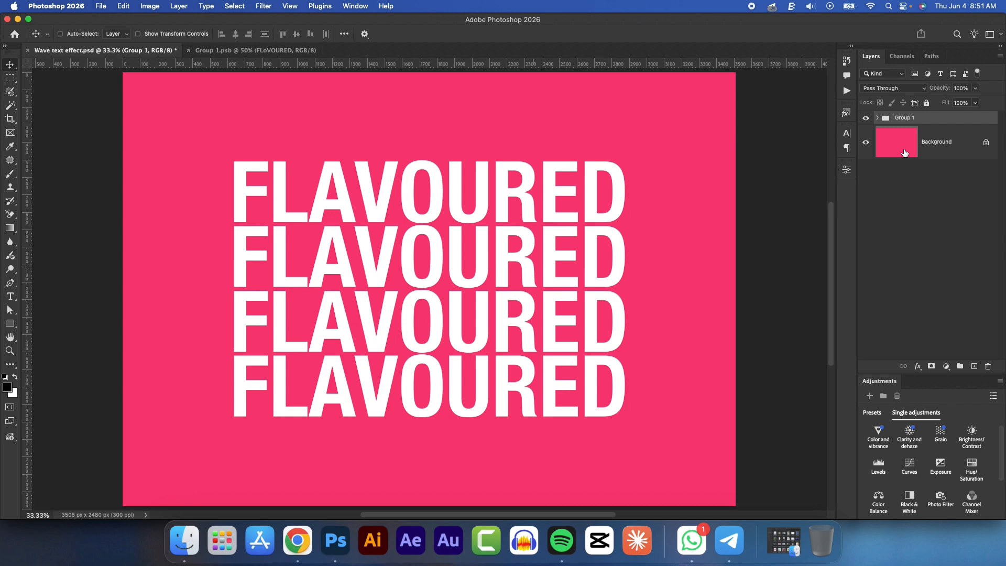
{"action": "right_click", "coordinate": [923, 120]}
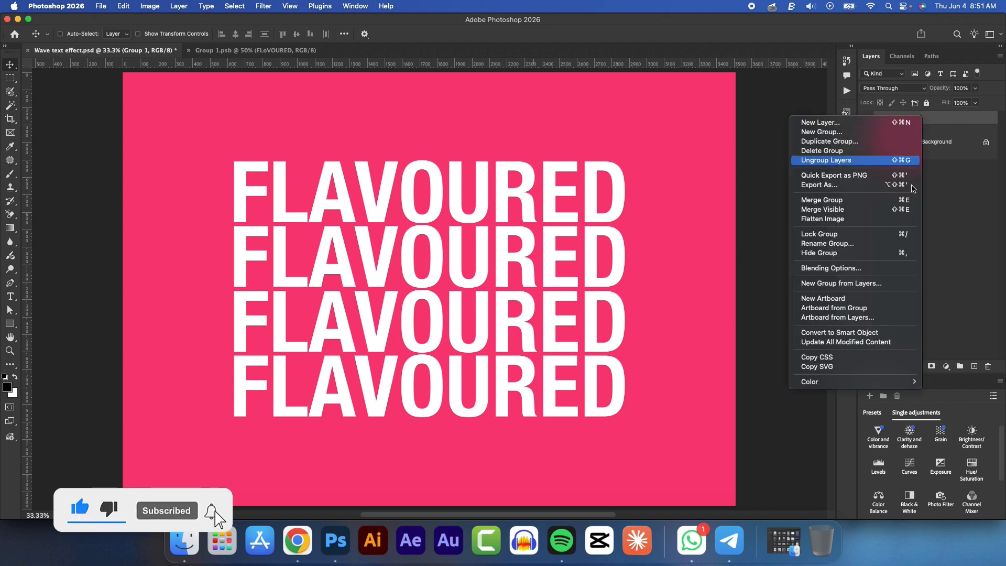
{"action": "left_click", "coordinate": [860, 333]}
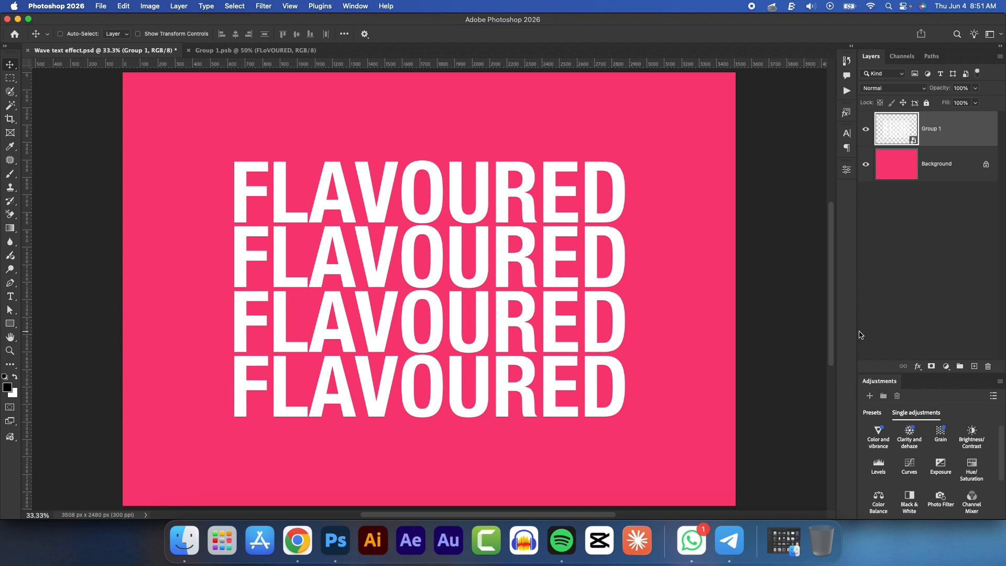
Warp the text smart object with the Wave preset at a 50% bend.
{"action": "key", "text": "super+t"}
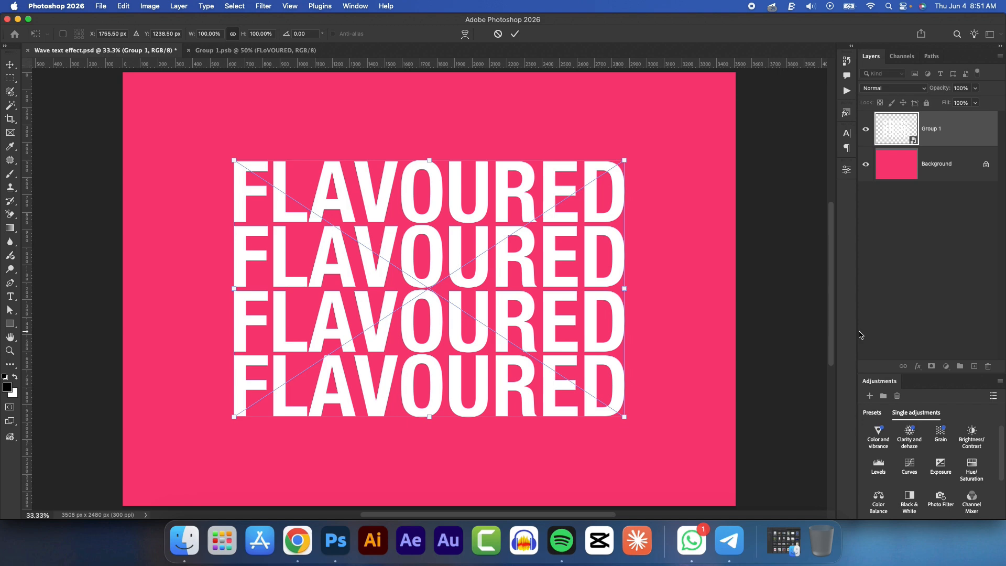
{"action": "left_click", "coordinate": [465, 34]}
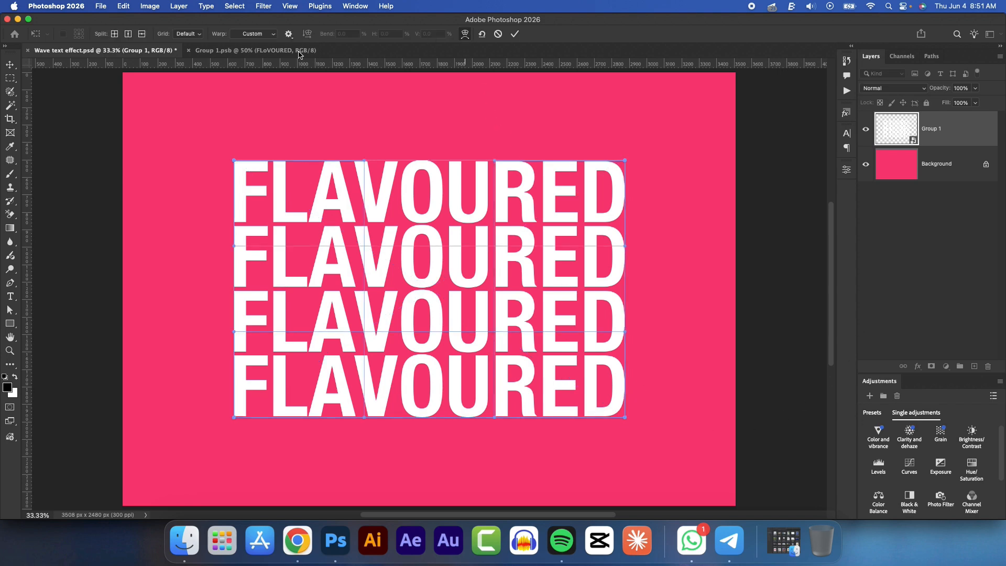
{"action": "left_click", "coordinate": [261, 34]}
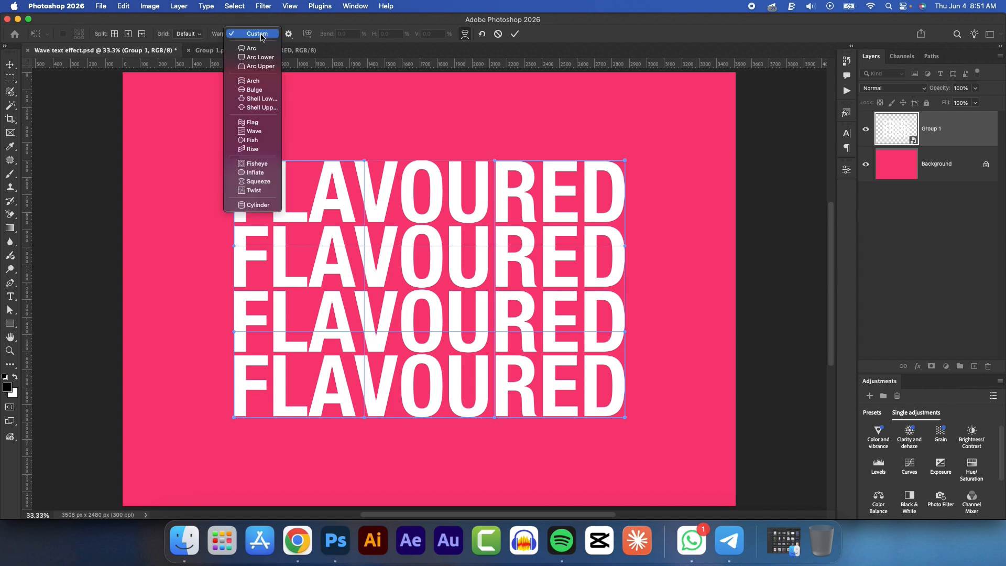
{"action": "left_click", "coordinate": [253, 131]}
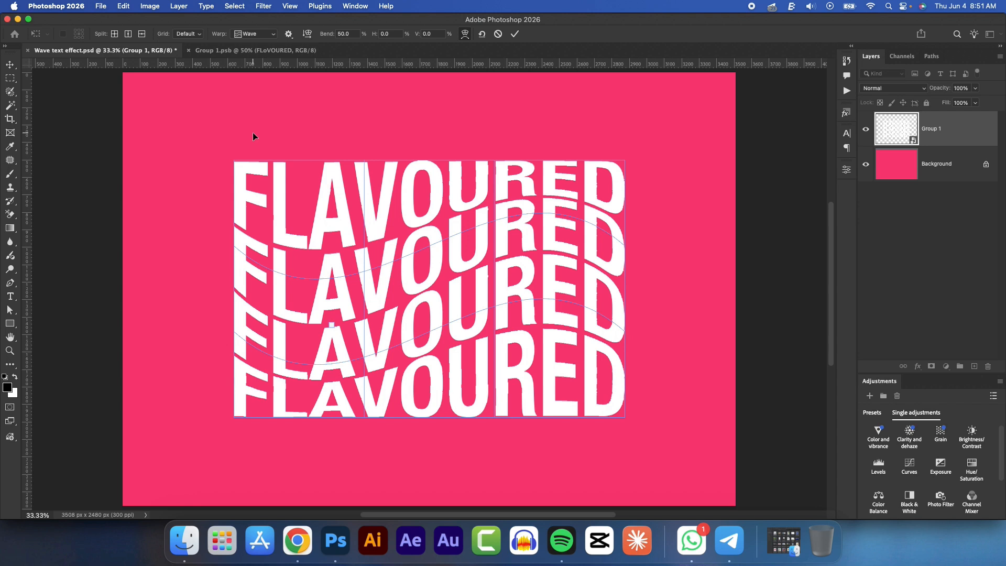
{"action": "left_click", "coordinate": [515, 34]}
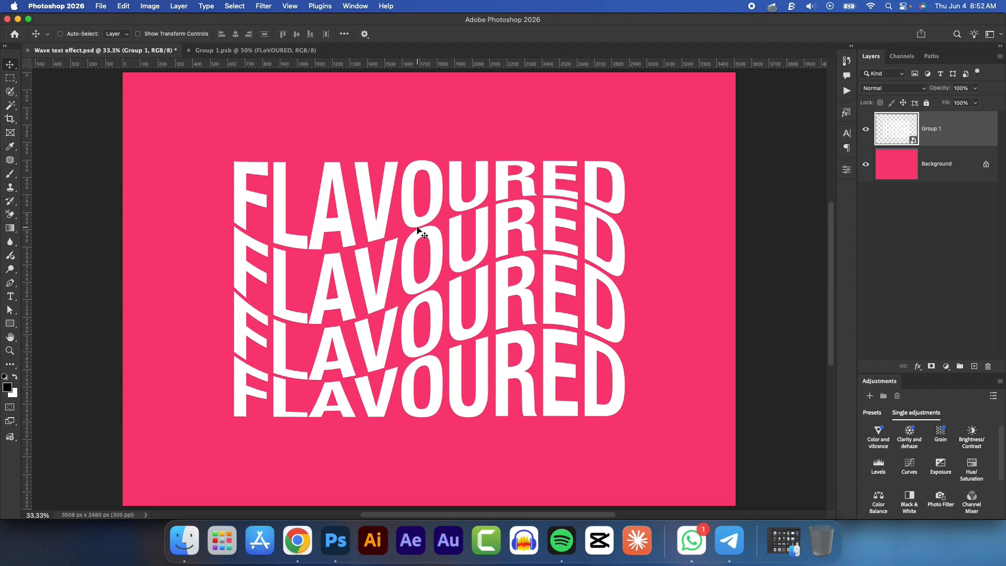
Open the smart object's contents, expand its group and replace the first FLAVOURED row with BLESSED.
{"action": "double_click", "coordinate": [913, 141]}
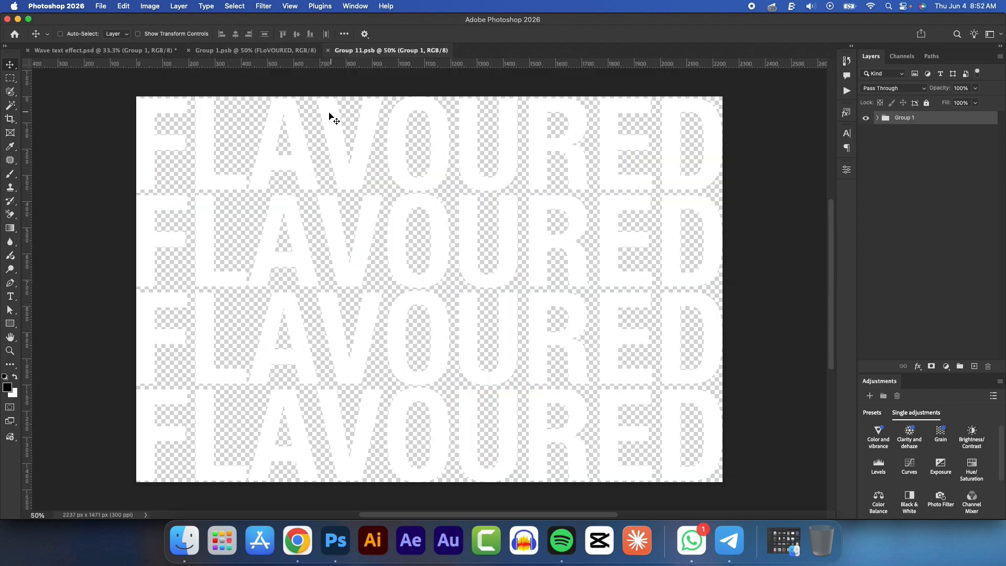
{"action": "left_click", "coordinate": [878, 119]}
{"action": "left_click", "coordinate": [876, 241]}
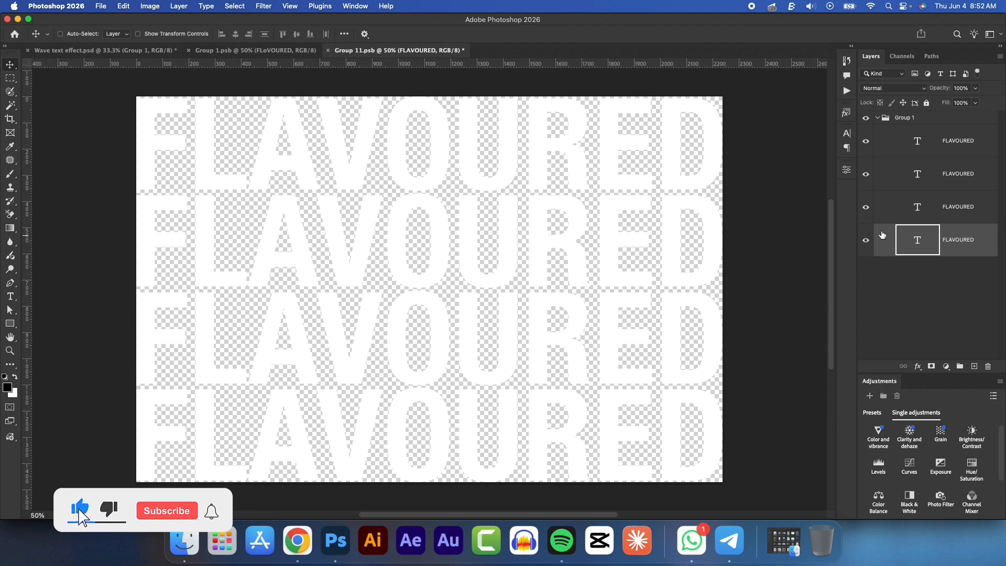
{"action": "double_click", "coordinate": [398, 133]}
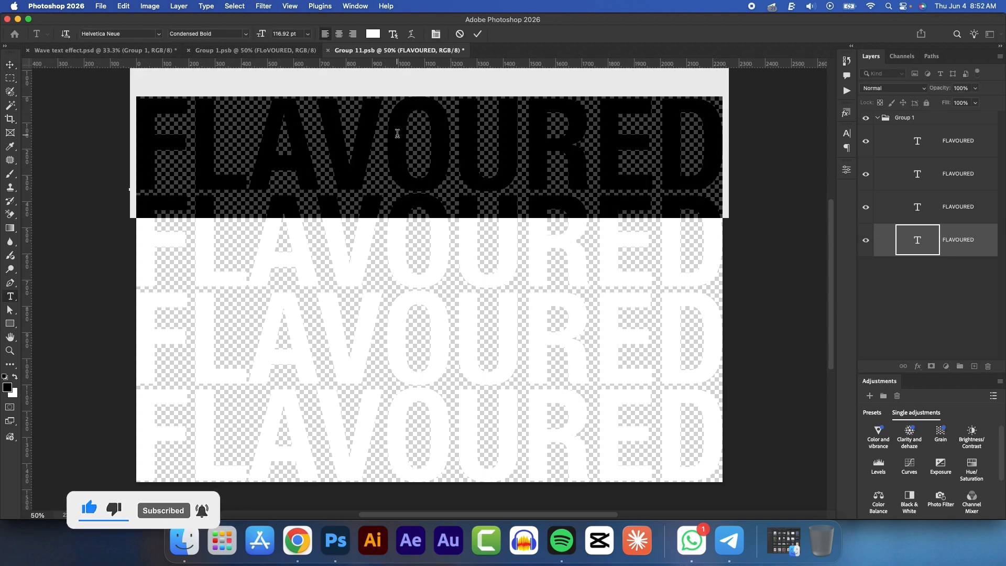
{"action": "type", "text": "BLEE"}
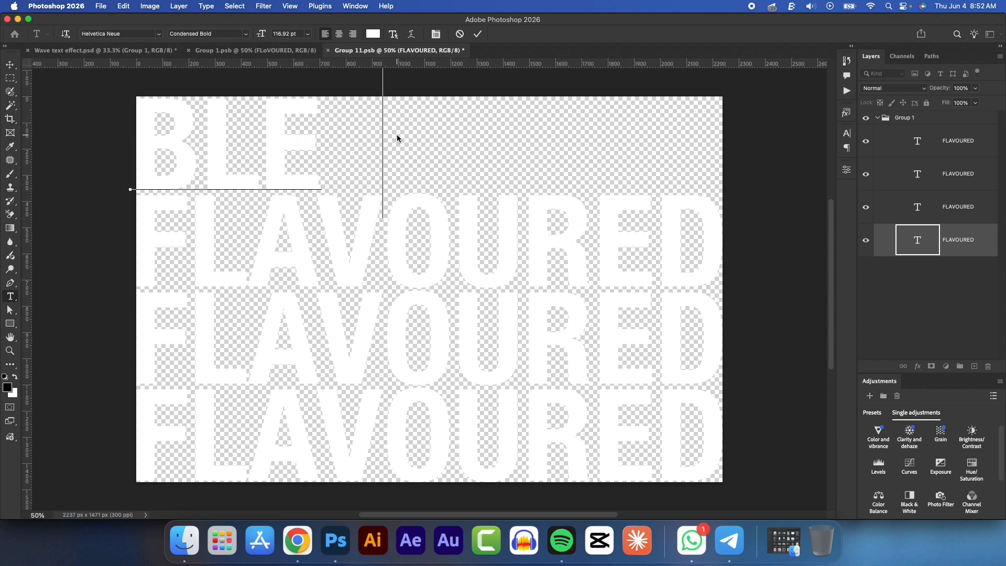
{"action": "key", "text": "BackSpace"}
{"action": "type", "text": "SSED"}
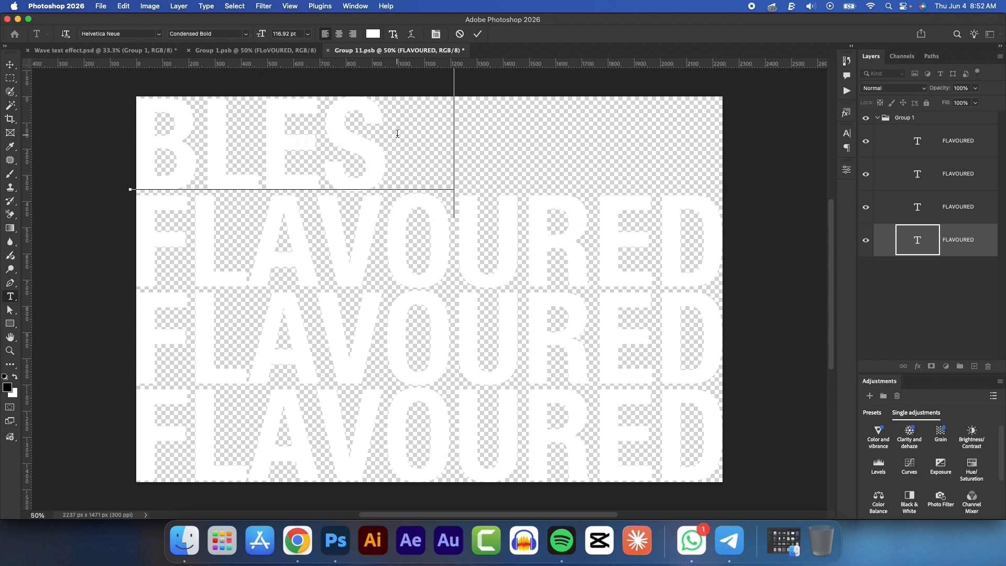
{"action": "left_click", "coordinate": [477, 34]}
{"action": "key", "text": "v"}
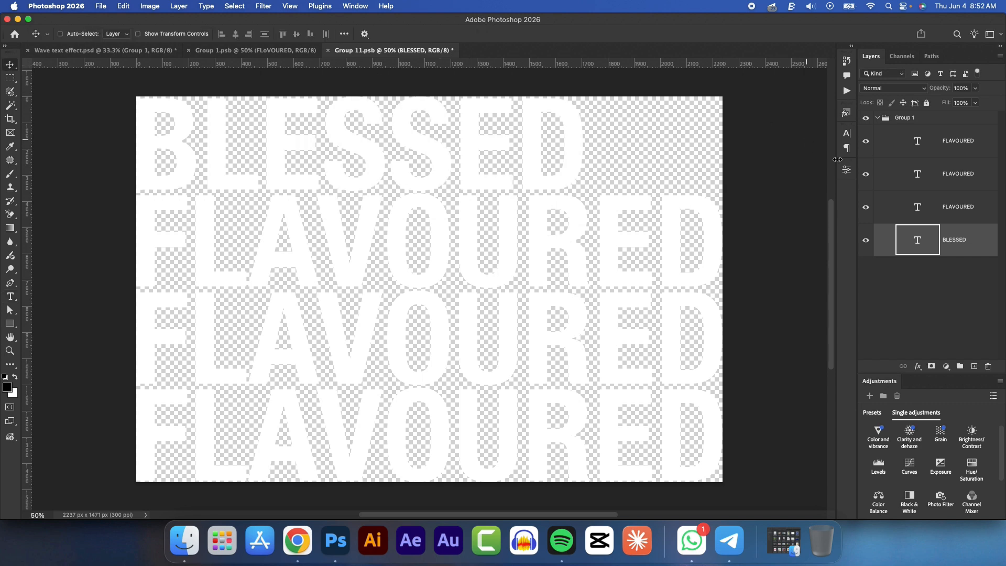
Replace the second FLAVOURED row with BLESSED.
{"action": "double_click", "coordinate": [334, 247]}
{"action": "type", "text": "BL"}
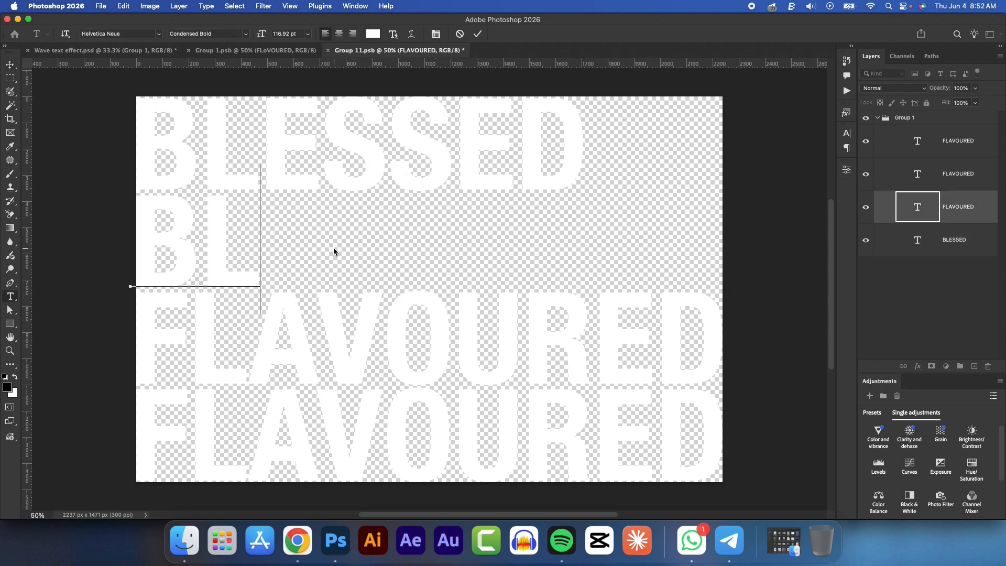
{"action": "type", "text": "ESSED"}
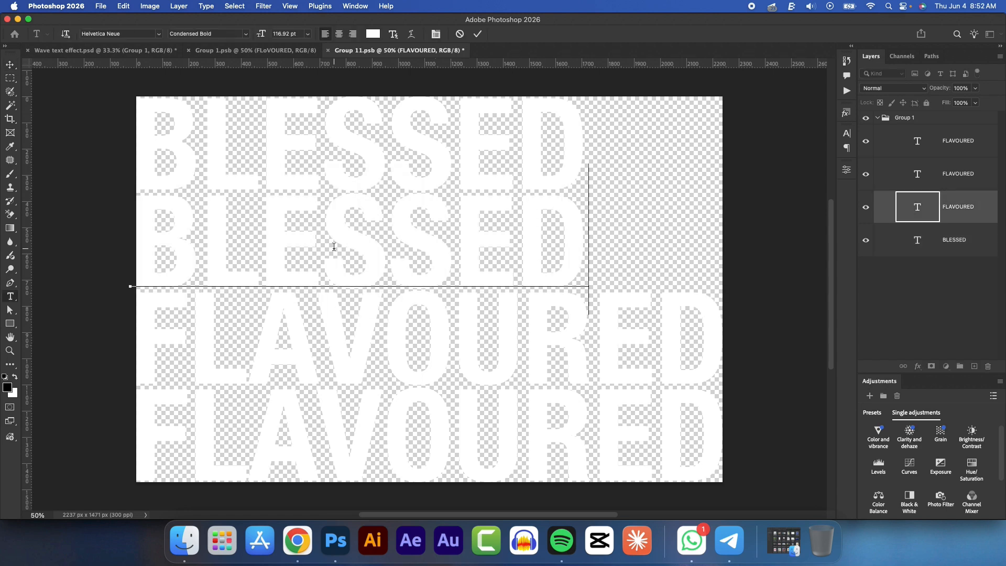
{"action": "left_click", "coordinate": [478, 34]}
{"action": "key", "text": "v"}
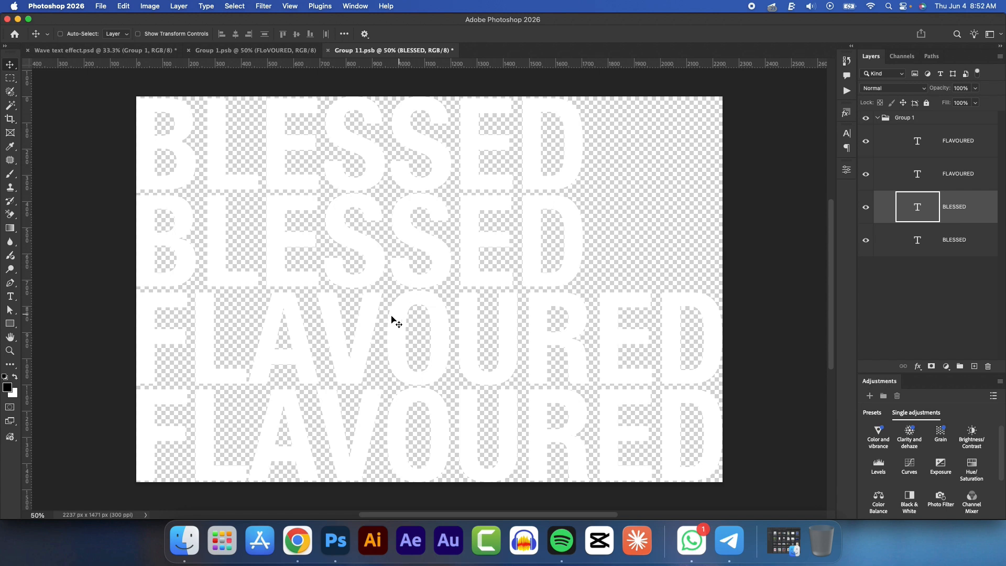
Change the third row's text to BLESSED.
{"action": "double_click", "coordinate": [358, 329]}
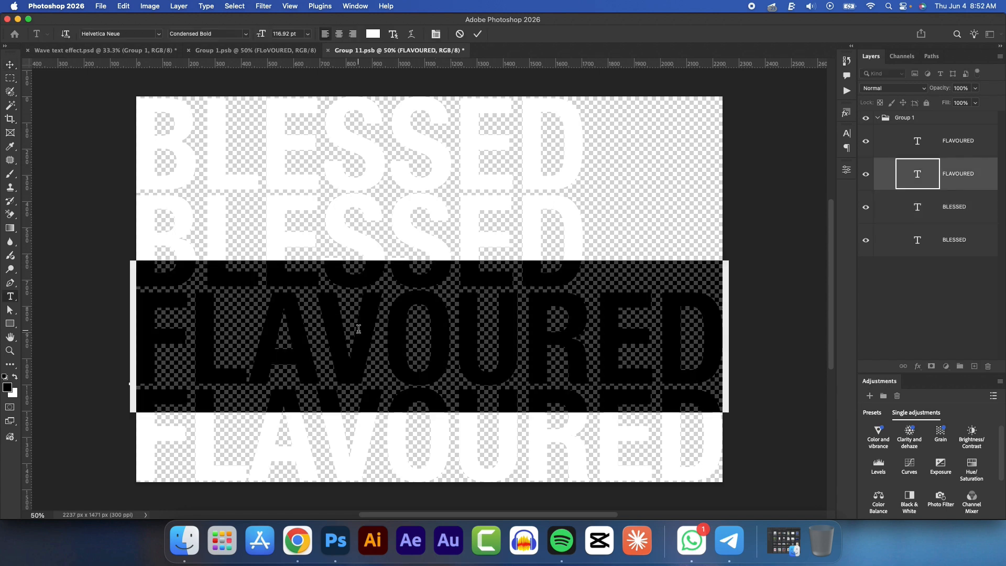
{"action": "type", "text": "BLESSE"}
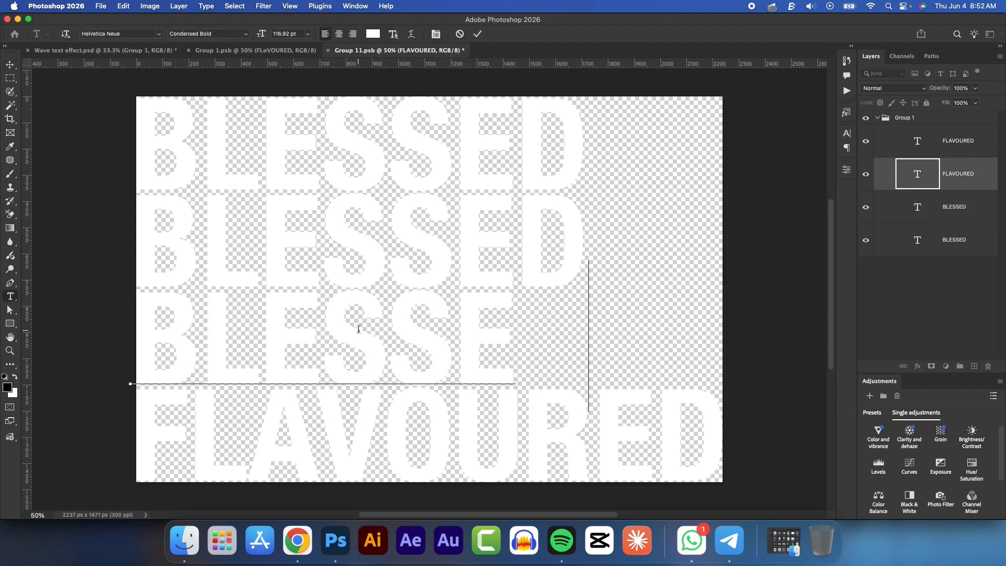
{"action": "type", "text": "D"}
{"action": "left_click", "coordinate": [478, 34]}
{"action": "key", "text": "v"}
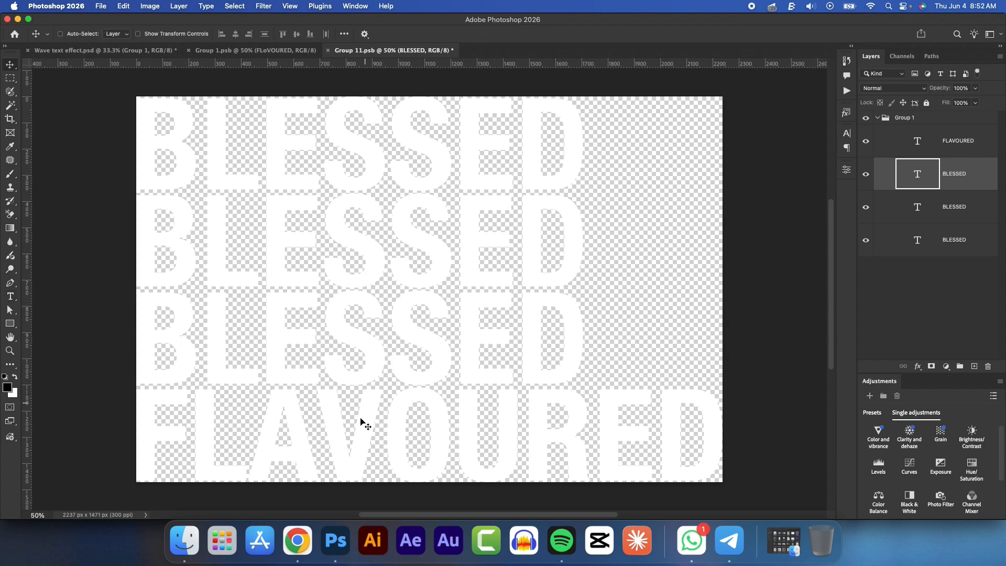
Replace the fourth and last FLAVOURED row with BLESSED.
{"action": "double_click", "coordinate": [353, 442]}
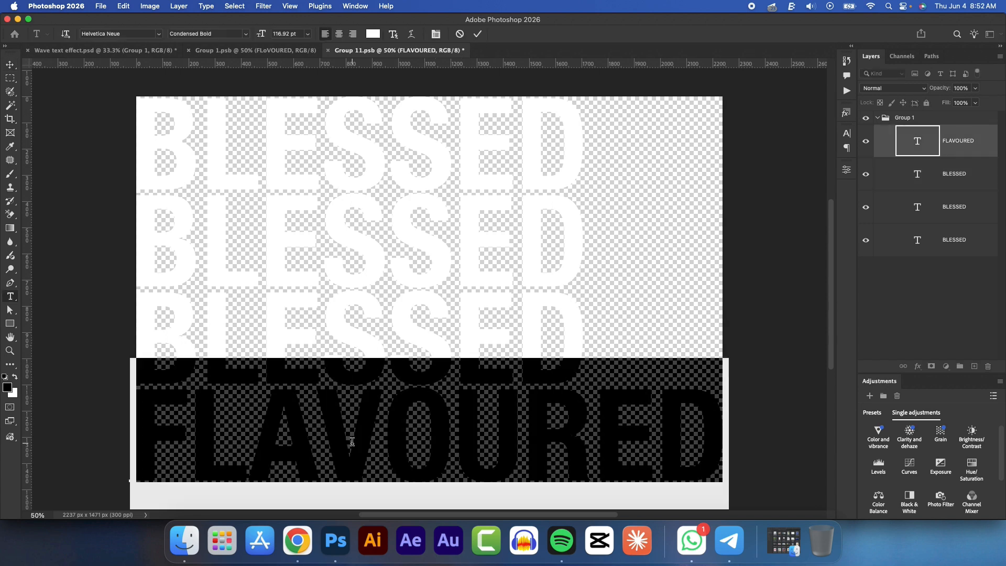
{"action": "type", "text": "BLESSE"}
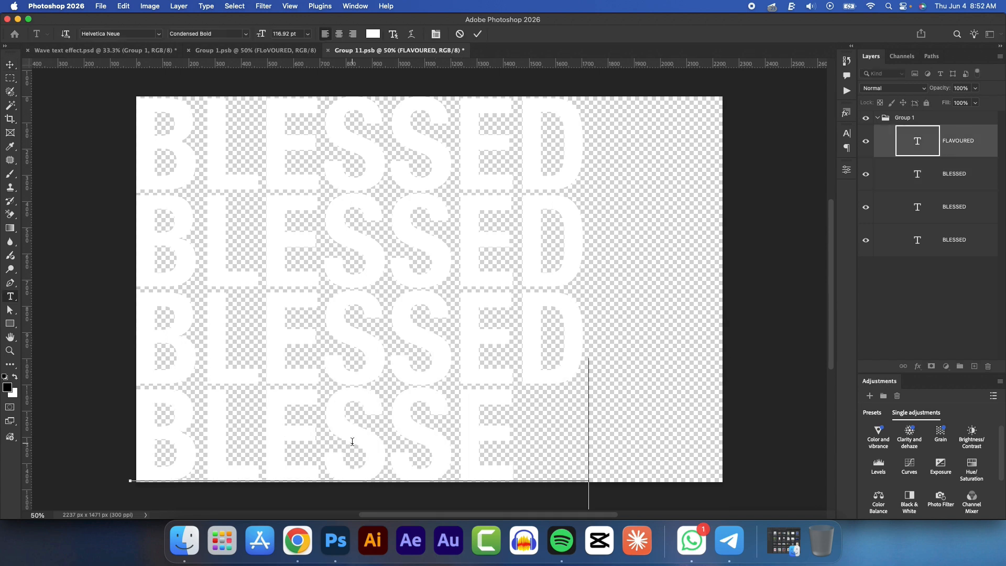
{"action": "type", "text": "D"}
{"action": "left_click", "coordinate": [477, 34]}
{"action": "key", "text": "v"}
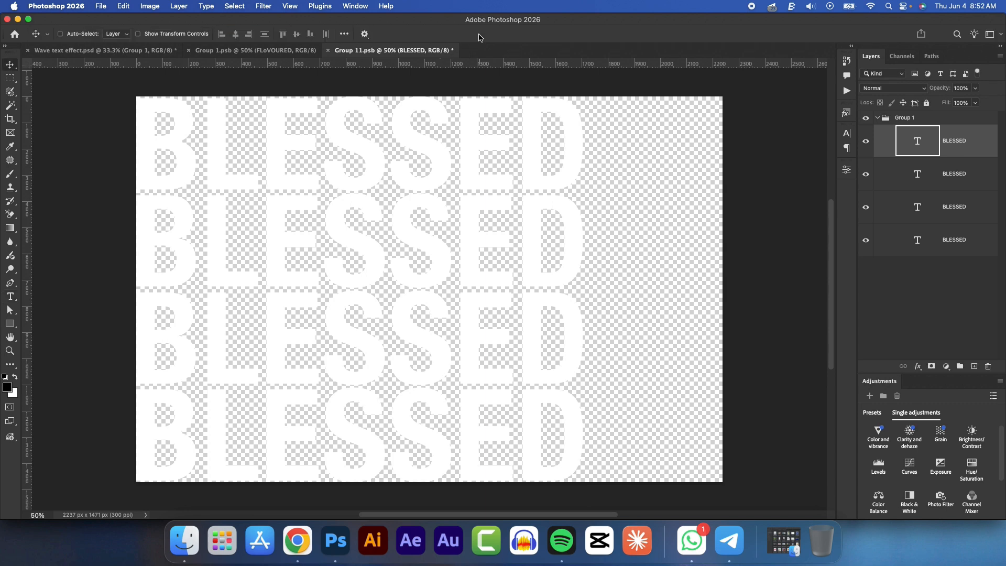
Save the edited smart object contents, return to Wave text effect.psd and undo the smart object's text update.
{"action": "key", "text": "super+s"}
{"action": "left_click", "coordinate": [122, 53]}
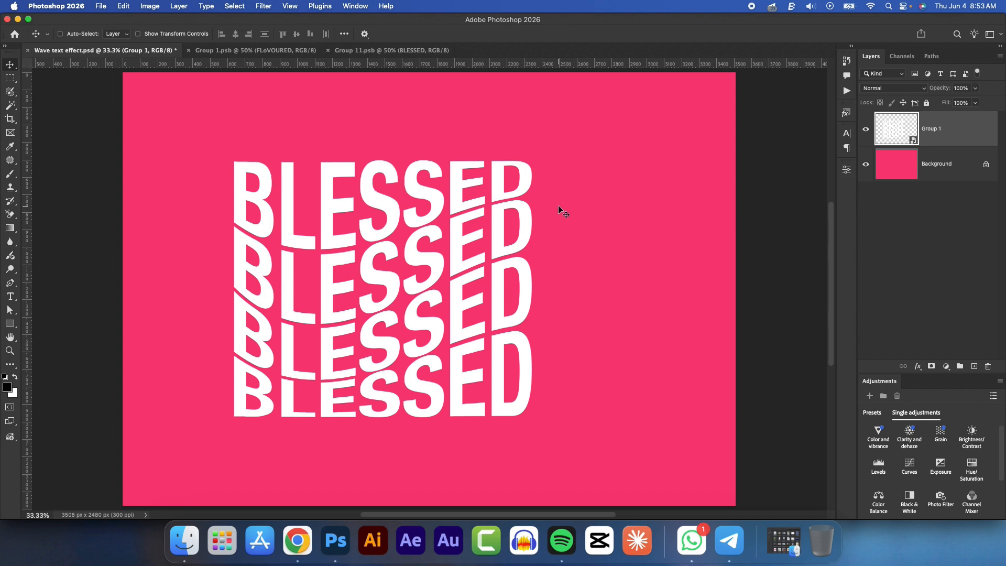
{"action": "key", "text": "super+z"}
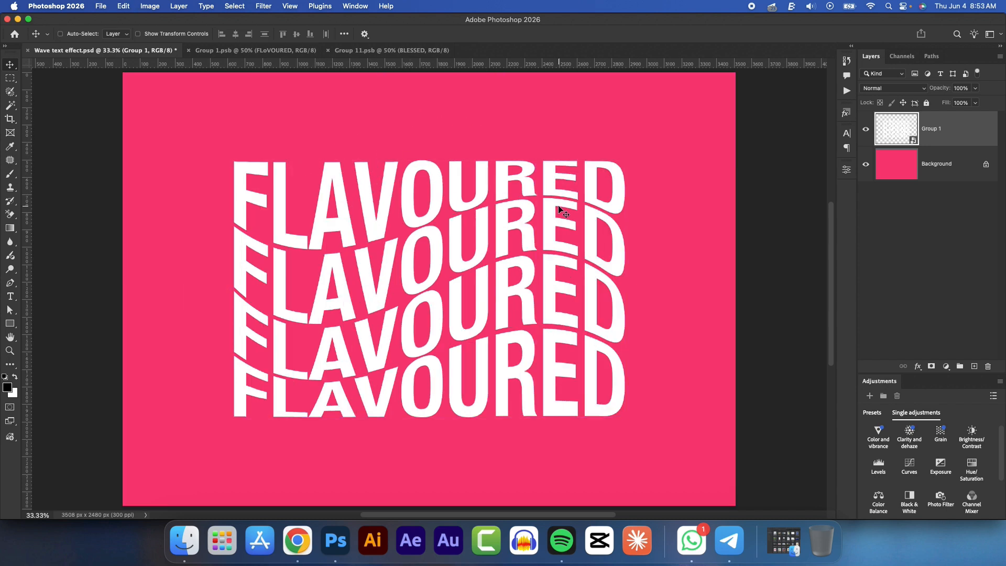